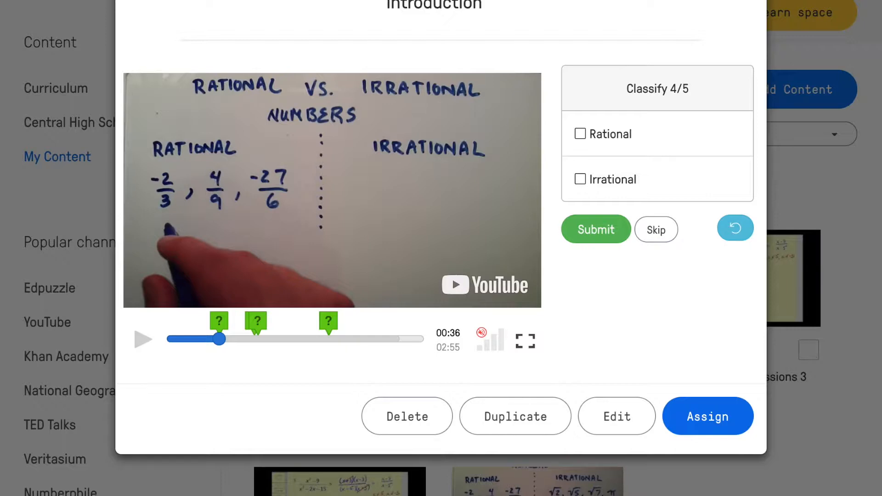
- Answer the Classify 4/5 question as Rational, submit it, and continue the video
click(580, 134)
click(599, 230)
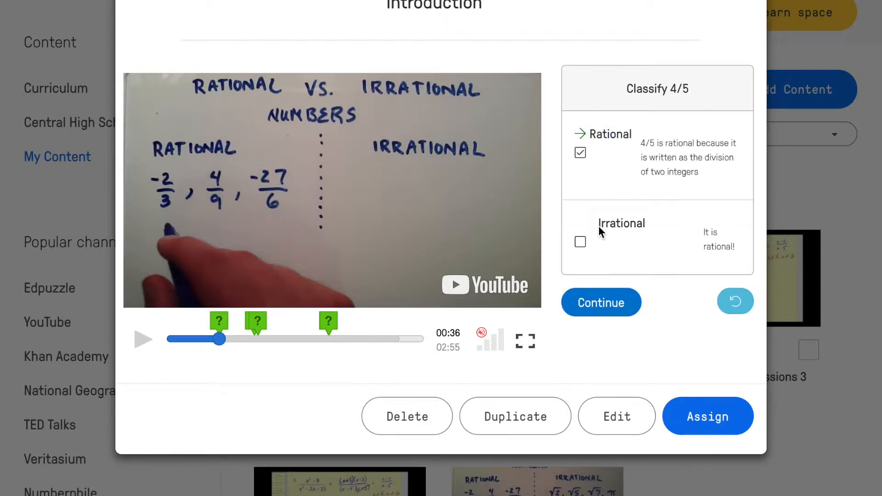
click(589, 305)
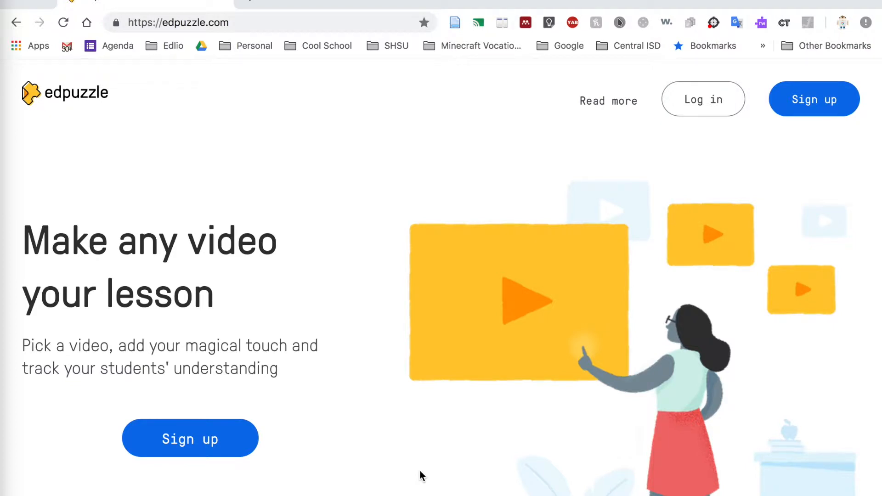
- Log in as a teacher with the Google account
click(703, 100)
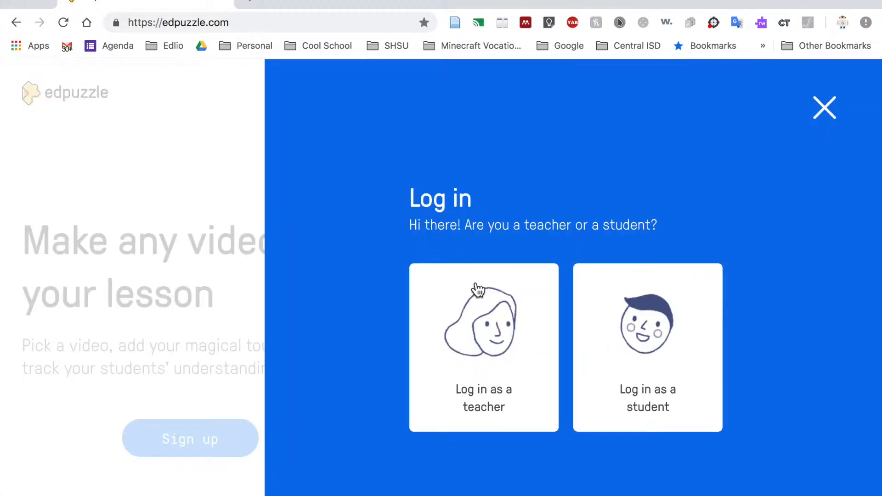
click(478, 290)
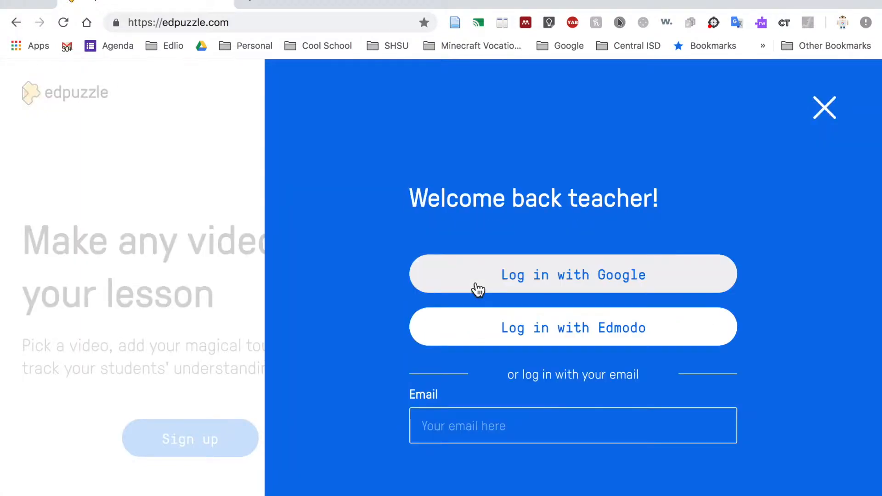
click(502, 278)
drag(175, 278, 413, 150)
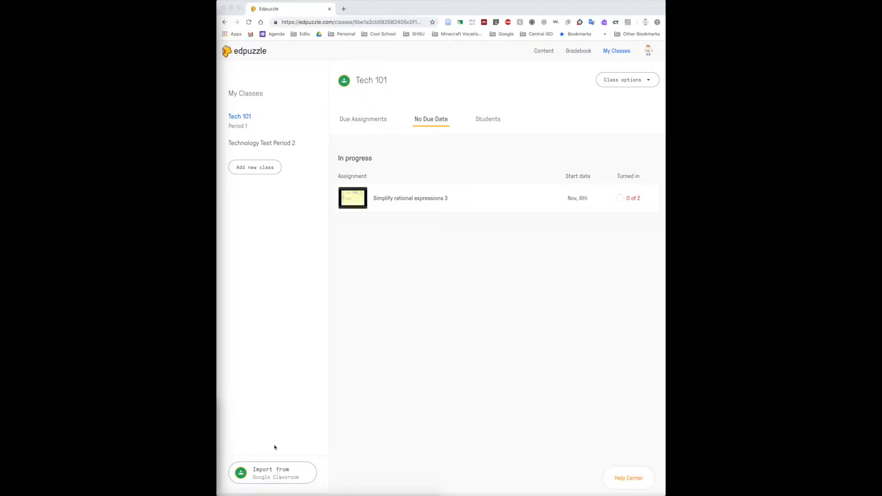
- Review the Google Classroom import choices and the new class form, cancelling both
click(285, 474)
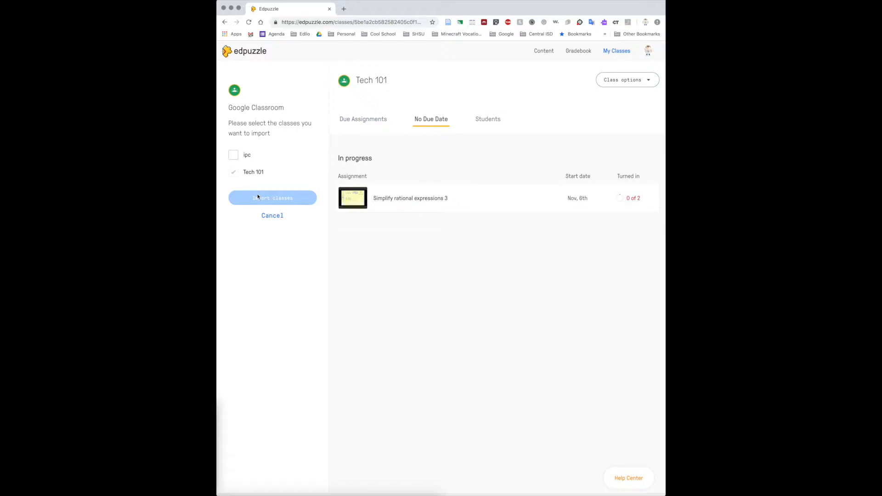
click(278, 216)
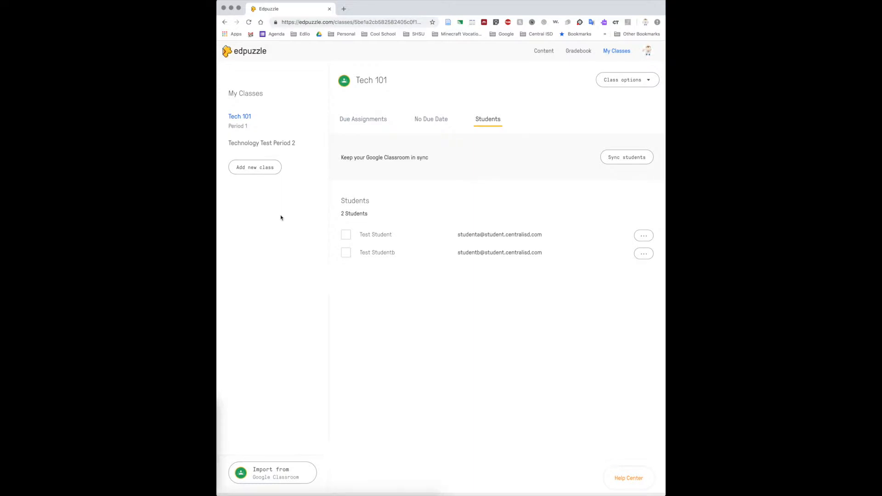
click(266, 168)
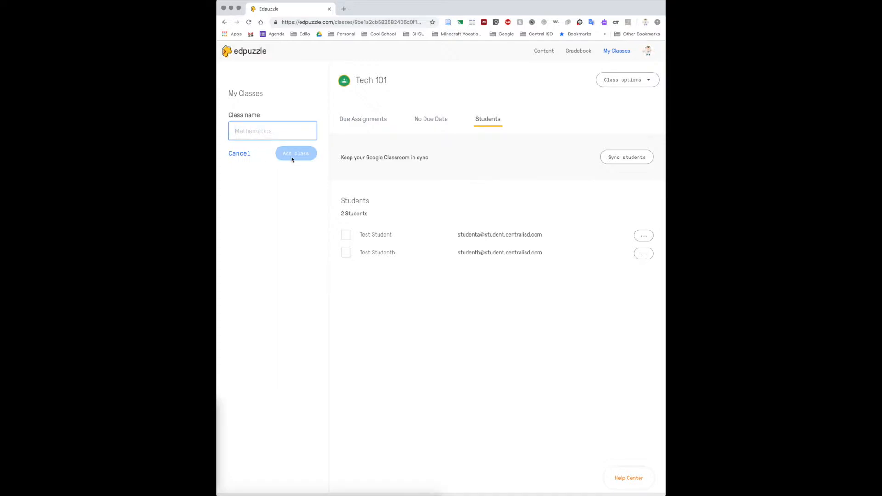
click(239, 153)
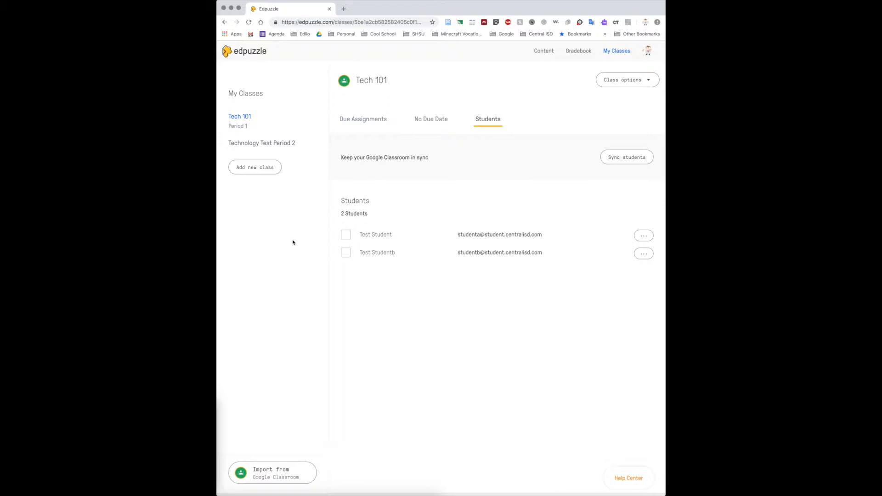
- Open the Technology Test Period 2 class and bring up its student invitation
click(263, 143)
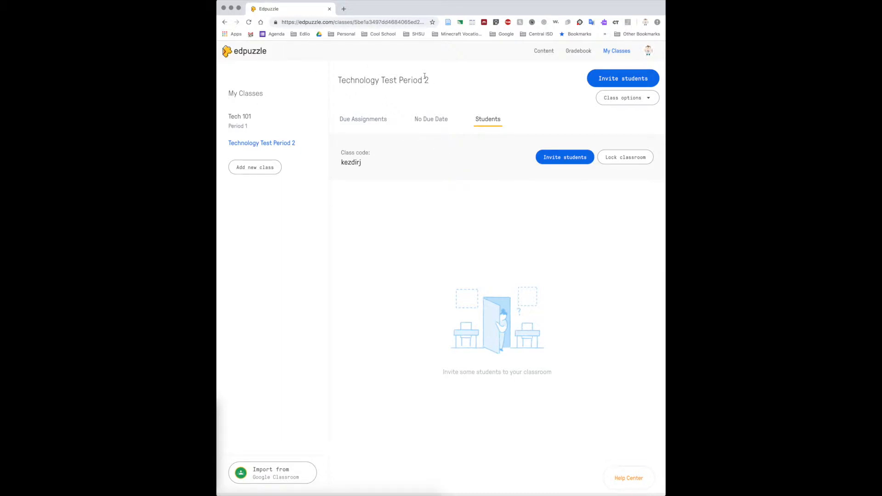
click(617, 78)
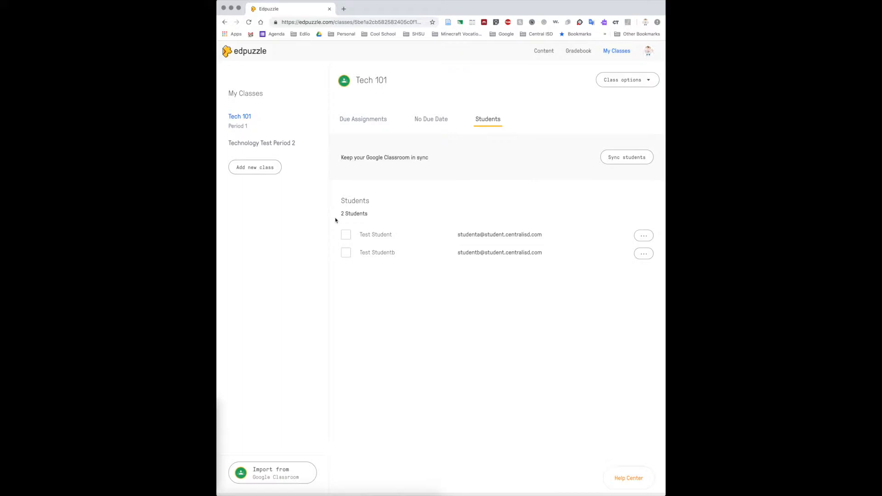
- Browse the high school curriculum content to Math, Algebra, Algebra II, Rational functions, and the Simplification videos
click(551, 52)
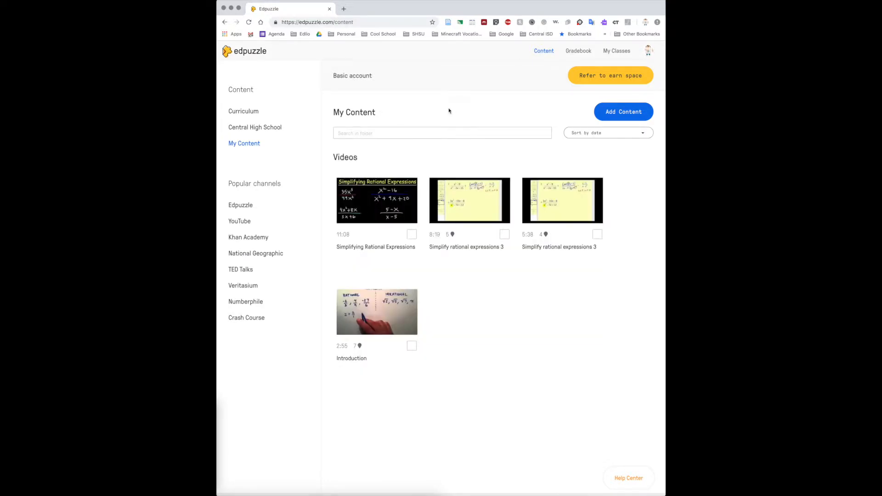
click(249, 112)
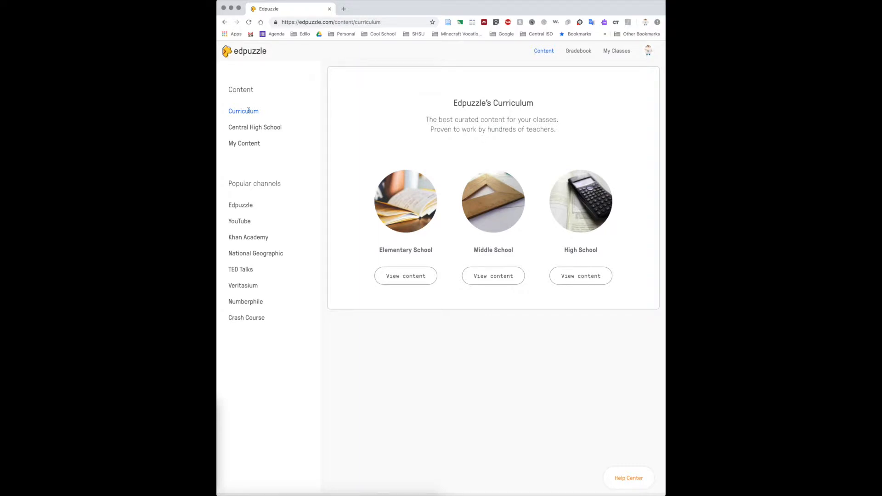
click(544, 192)
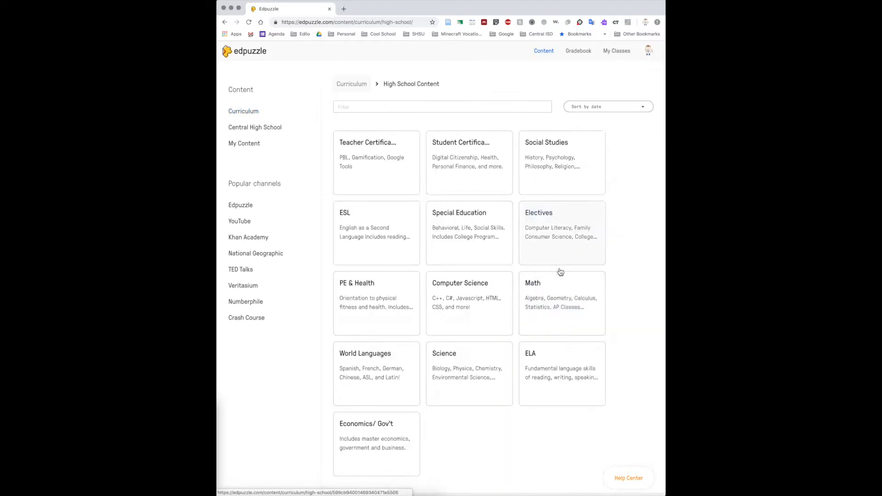
click(549, 296)
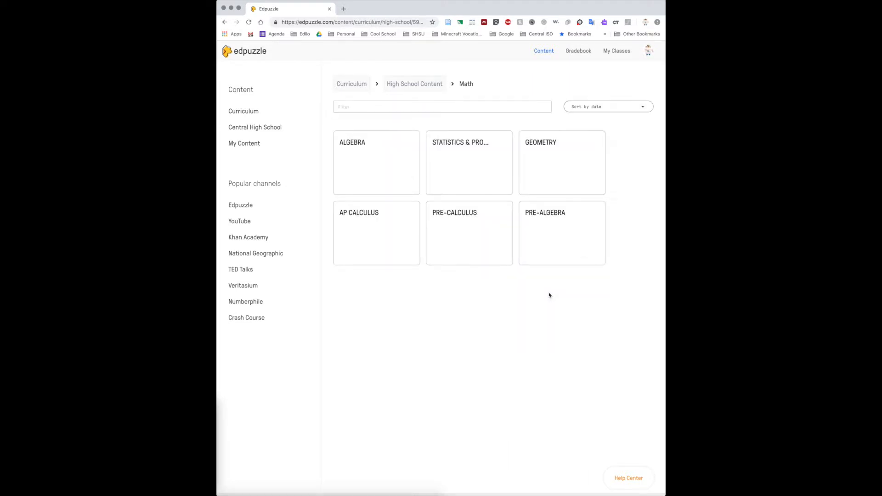
click(392, 155)
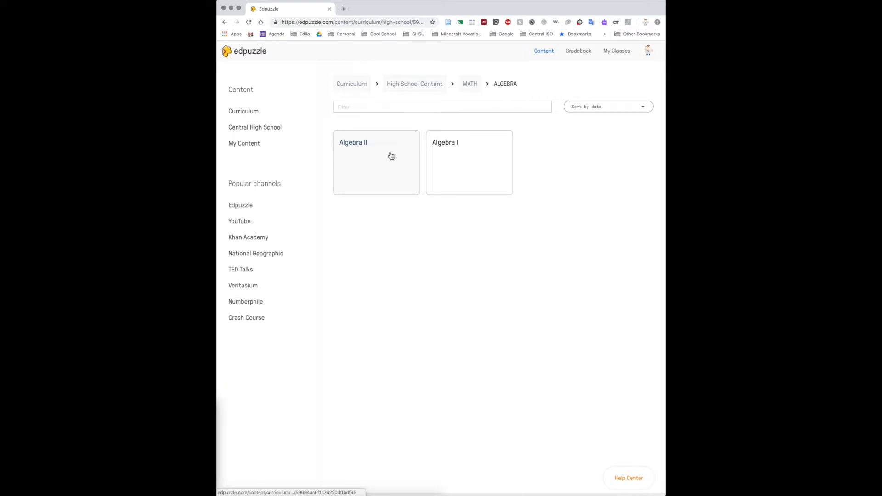
click(391, 156)
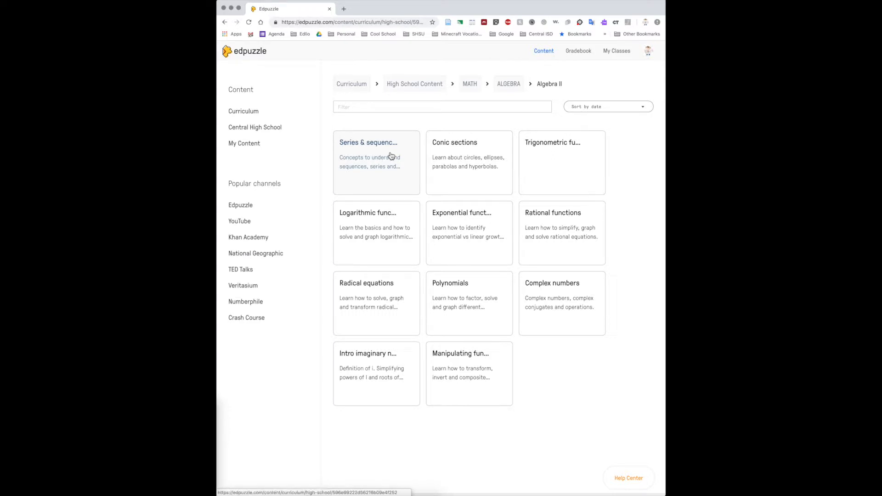
click(575, 238)
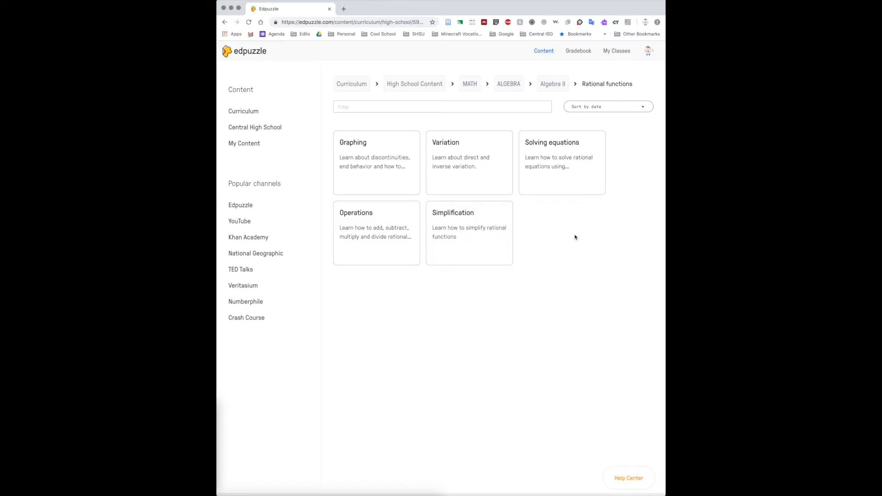
click(459, 216)
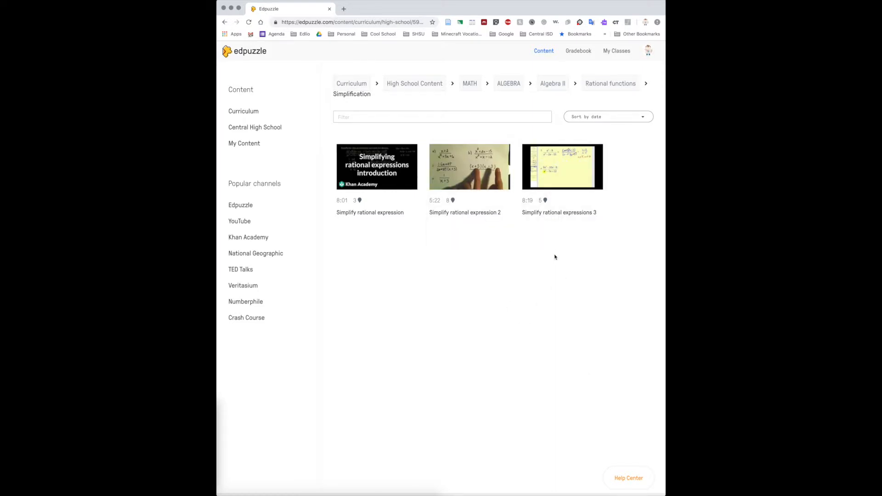
- Open the Simplify rational expressions 3 video for editing and crop it to run from 04:00 to 05:38
mouse_move(523, 202)
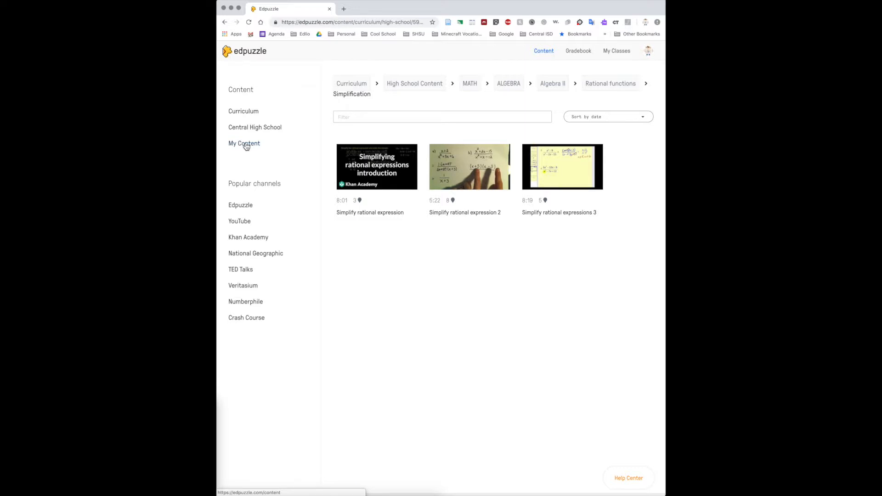
mouse_move(542, 169)
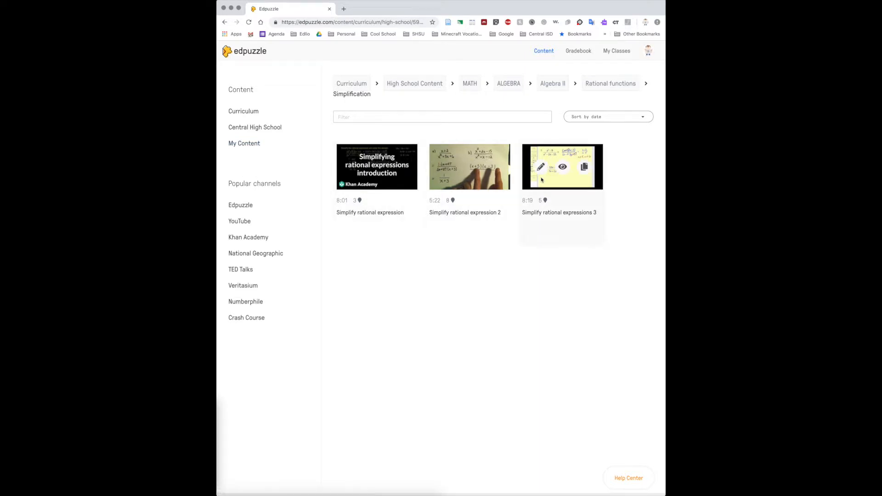
click(540, 170)
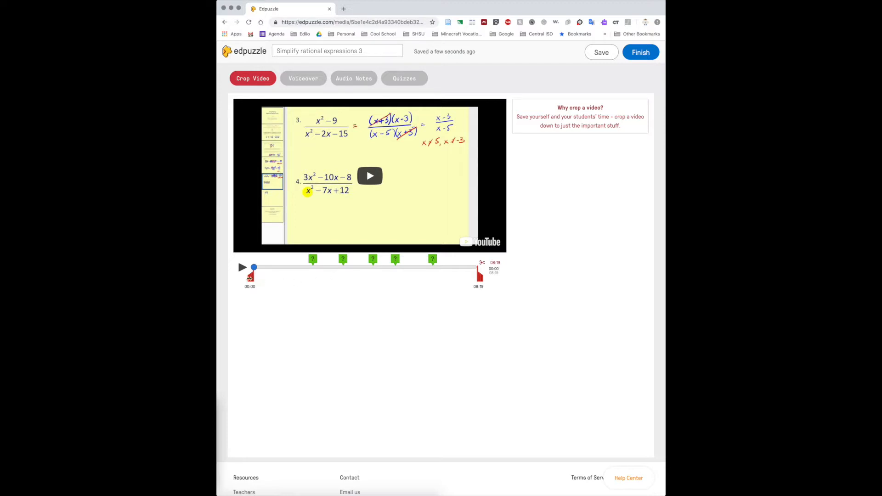
drag(250, 278, 357, 267)
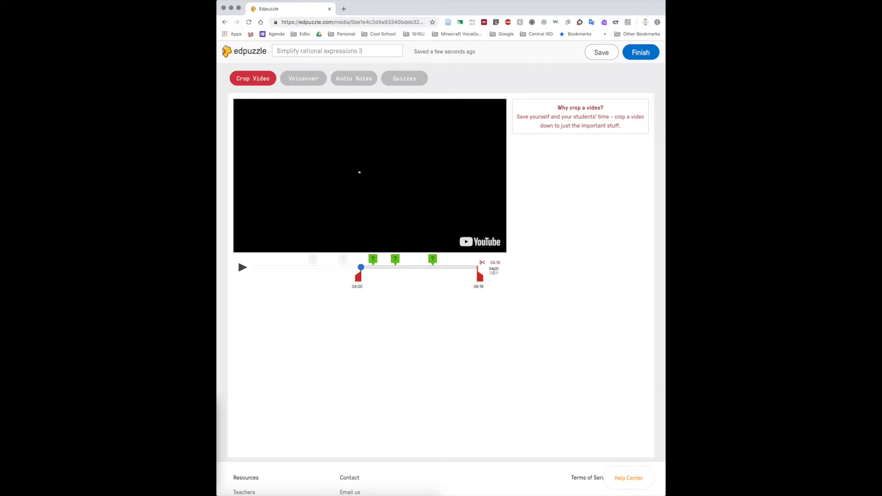
drag(479, 277, 408, 280)
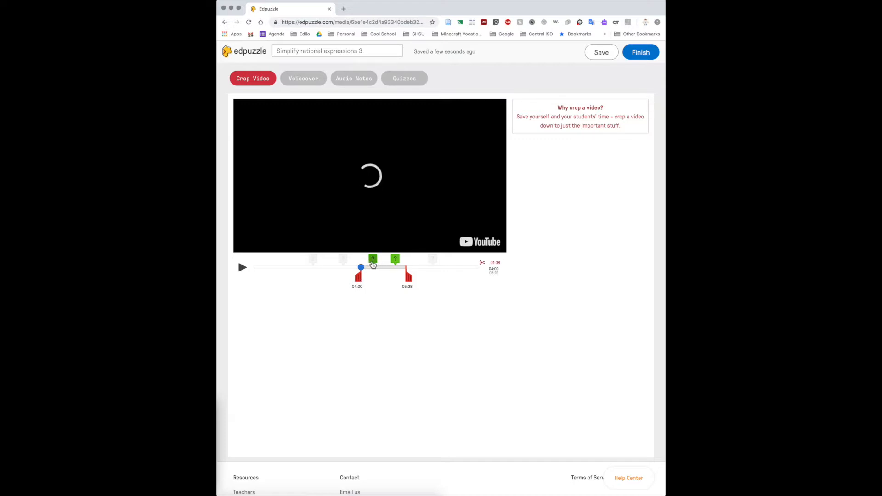
- Preview the two quiz questions that fall within the cropped section of the video
click(372, 260)
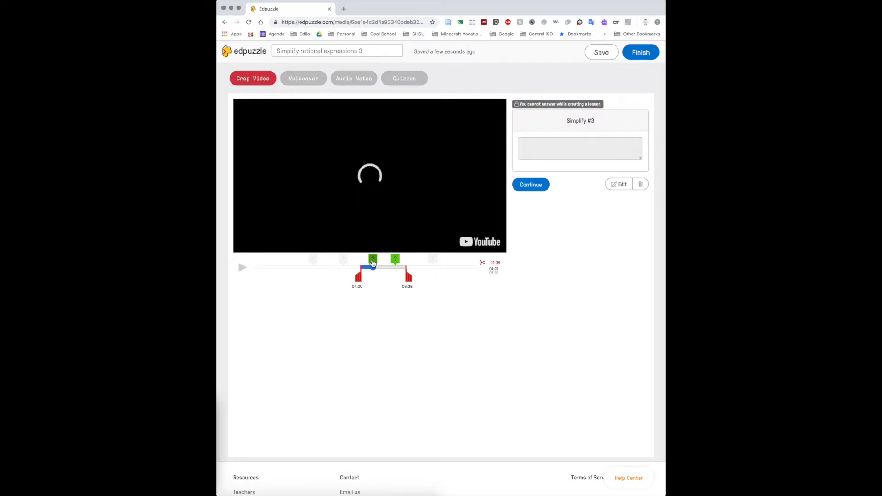
click(396, 261)
click(373, 260)
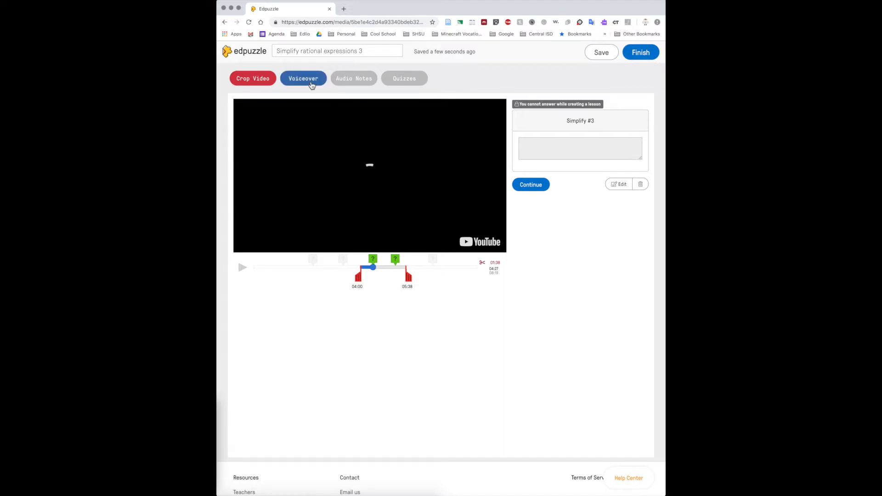
- Open the voiceover mode, switch to audio notes, and move the note marker to 00:34
click(312, 86)
key(Return)
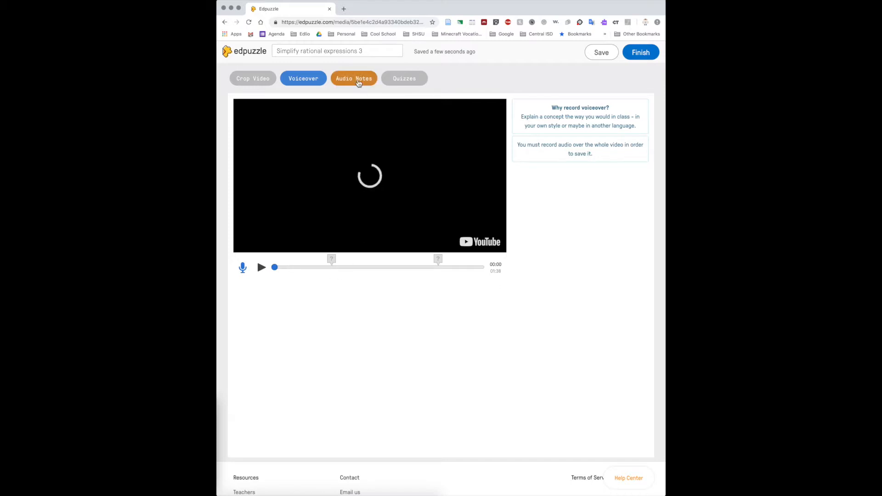
click(358, 81)
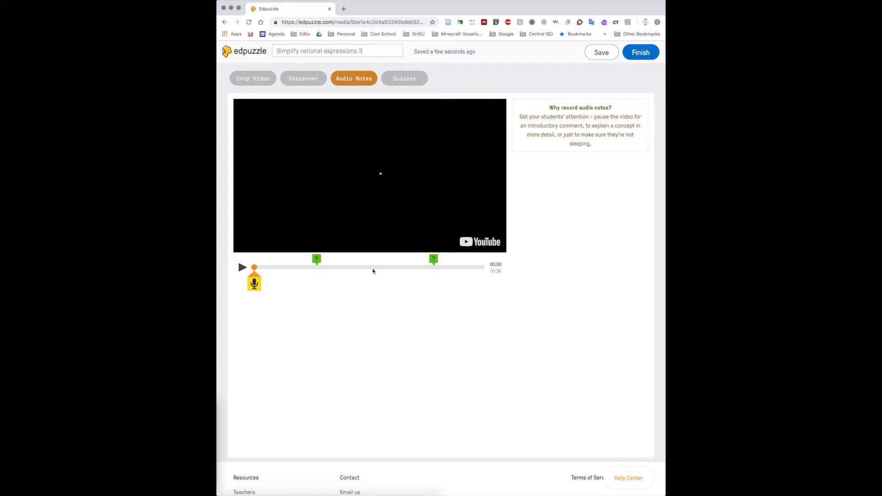
click(270, 281)
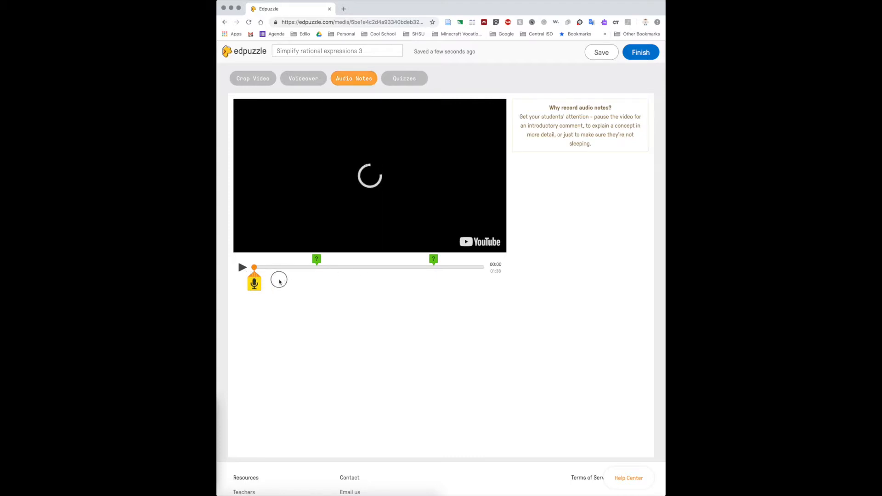
drag(256, 272, 335, 271)
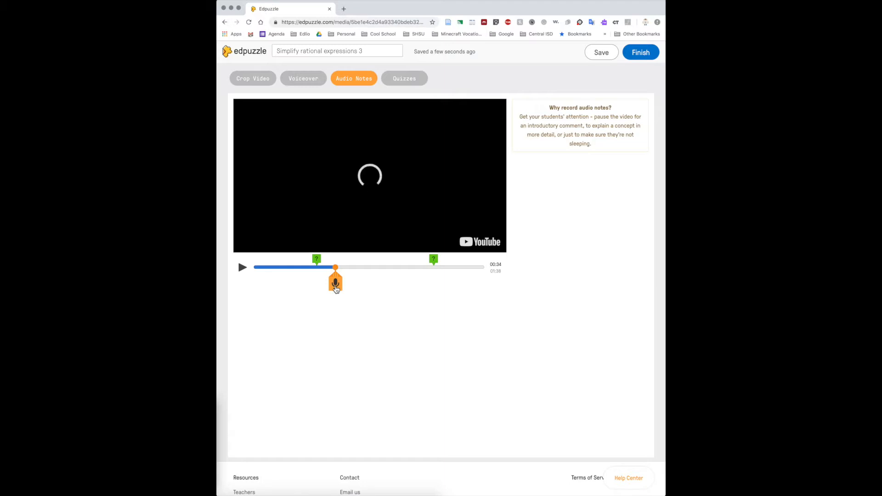
- Switch to the quiz editing mode, save the lesson, and finish editing it
click(408, 82)
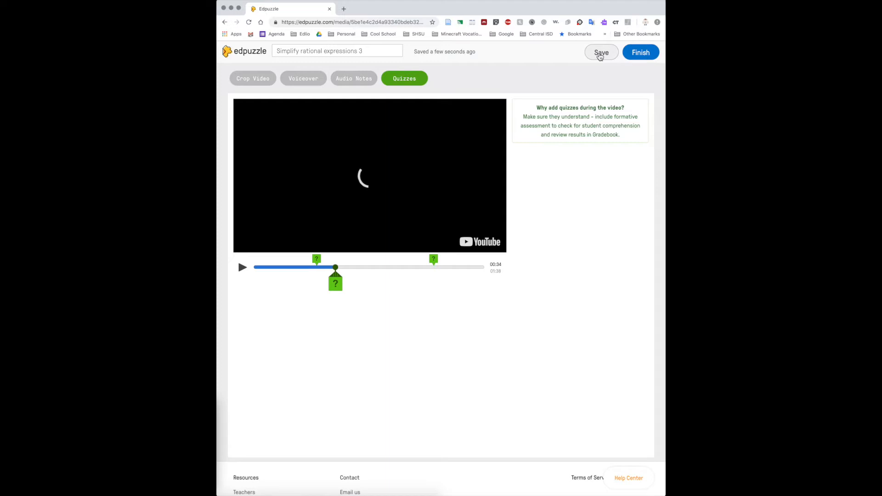
click(600, 54)
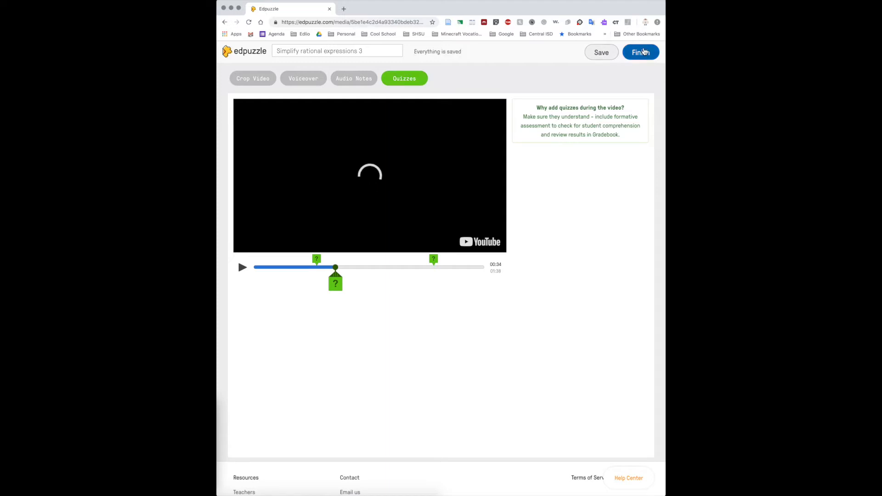
click(643, 53)
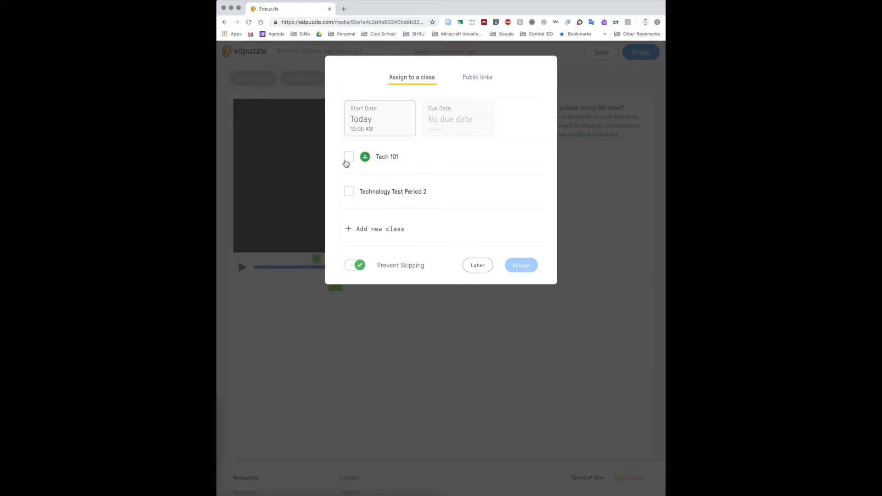
- Assign the lesson to the Tech 101 class with a due date of November 7, 2018 at 11:59 PM
click(348, 159)
click(368, 122)
click(468, 112)
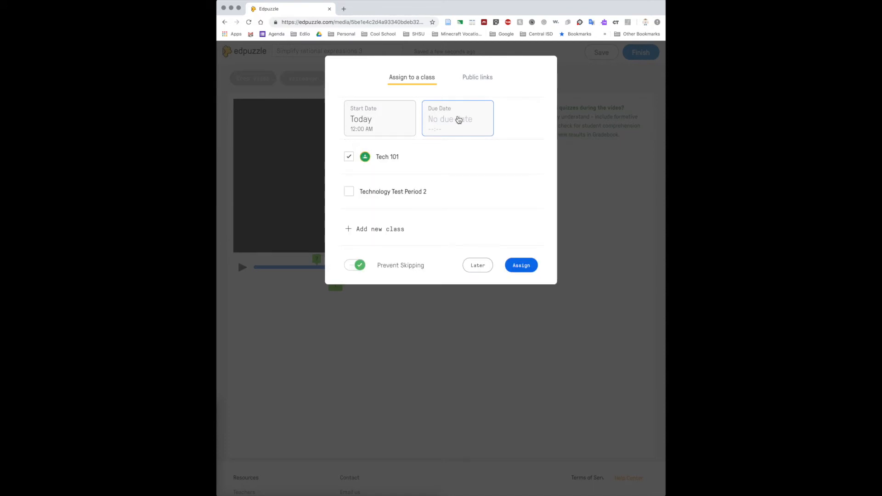
click(458, 120)
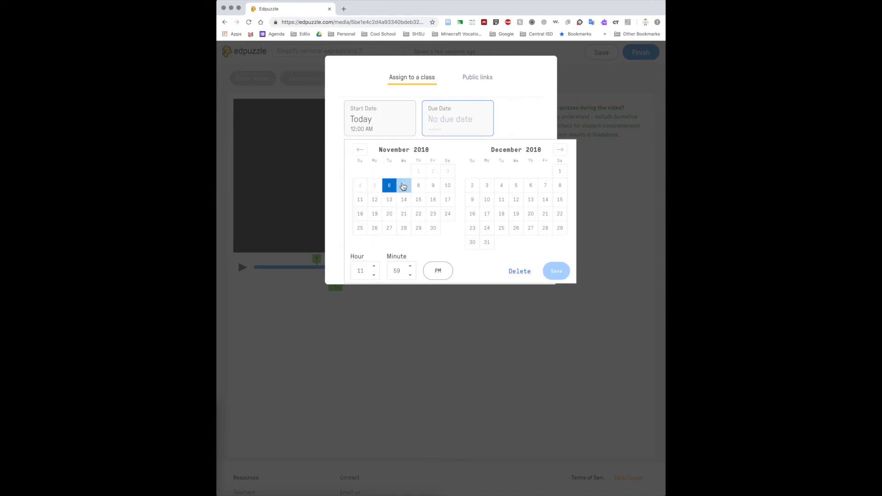
click(404, 186)
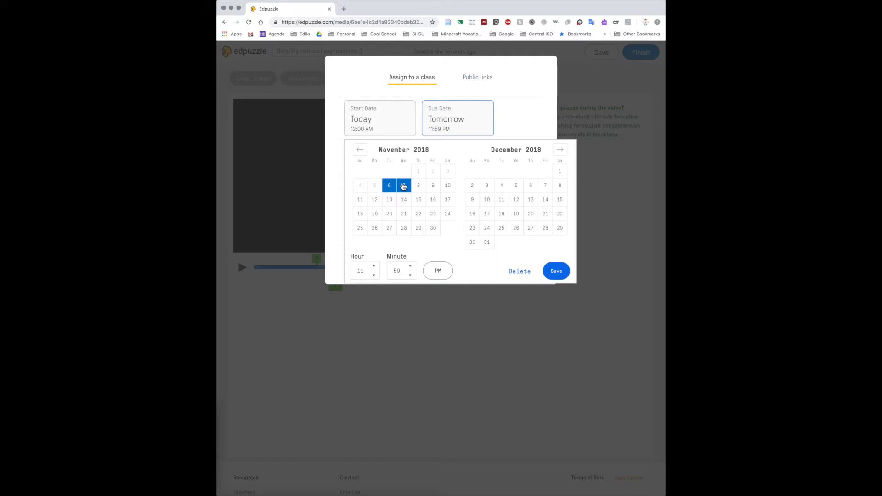
click(556, 270)
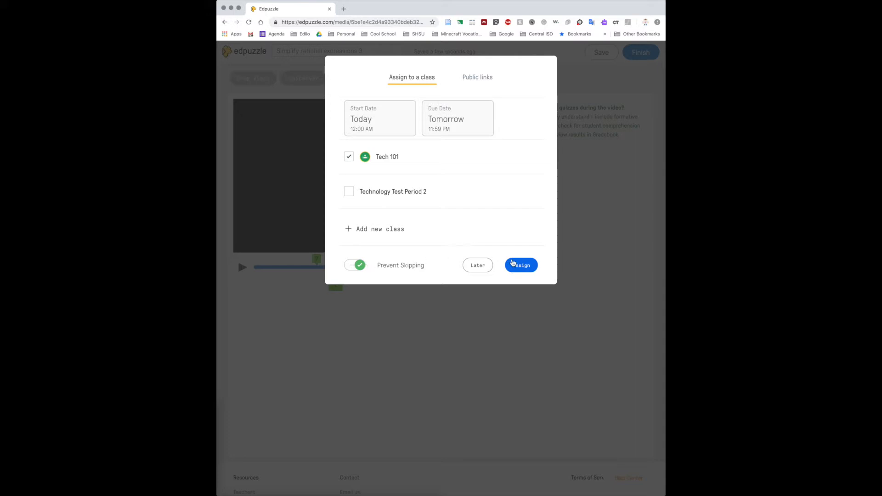
click(520, 266)
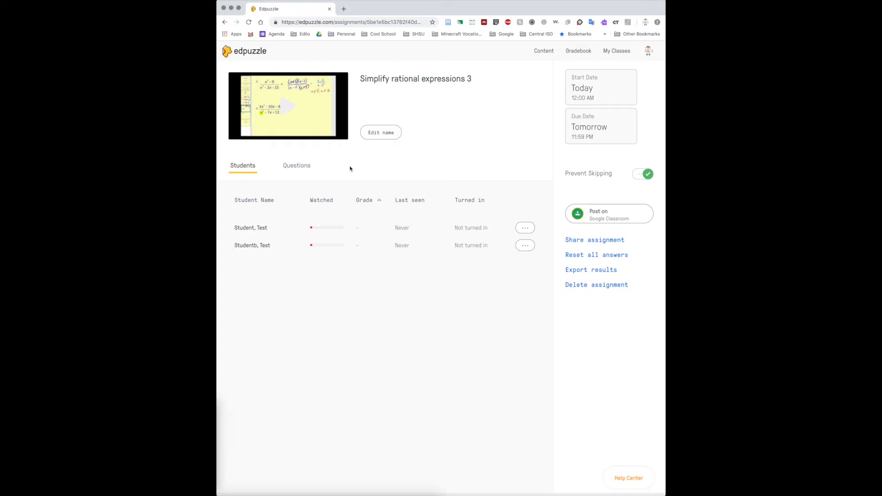
- Post the assignment to Google Classroom with the instructions "Watch the video and answer the questions throughout the video"
click(619, 220)
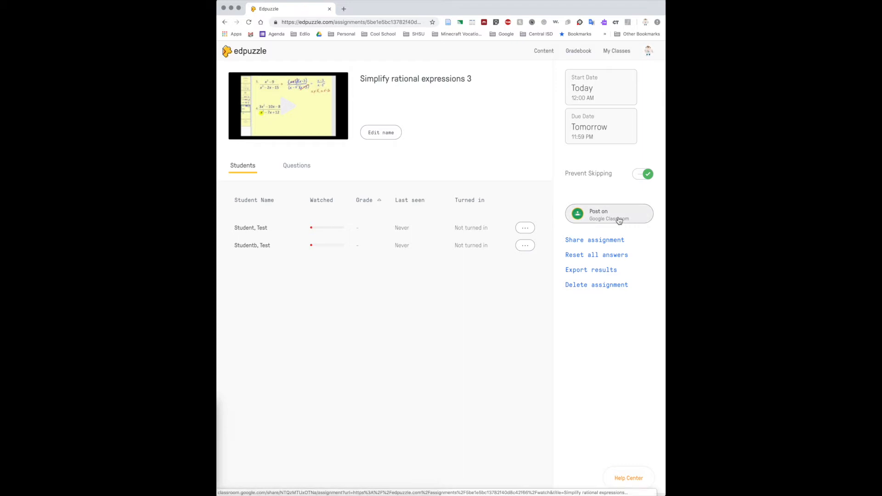
triple_click(359, 128)
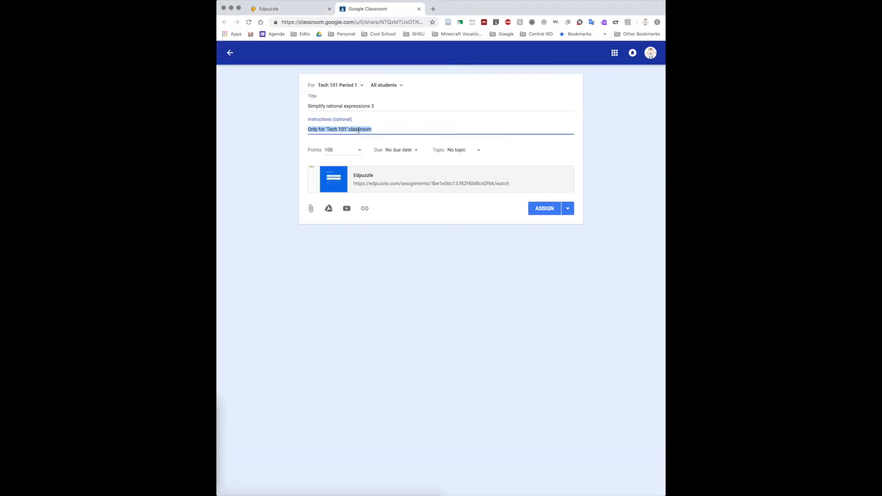
key(BackSpace)
text(Watch)
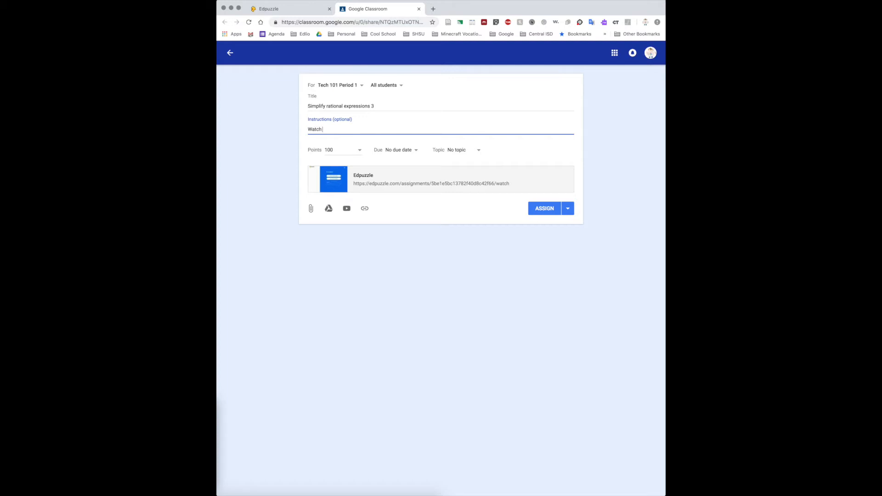
text( the video and answer the questions throughout the video)
click(558, 211)
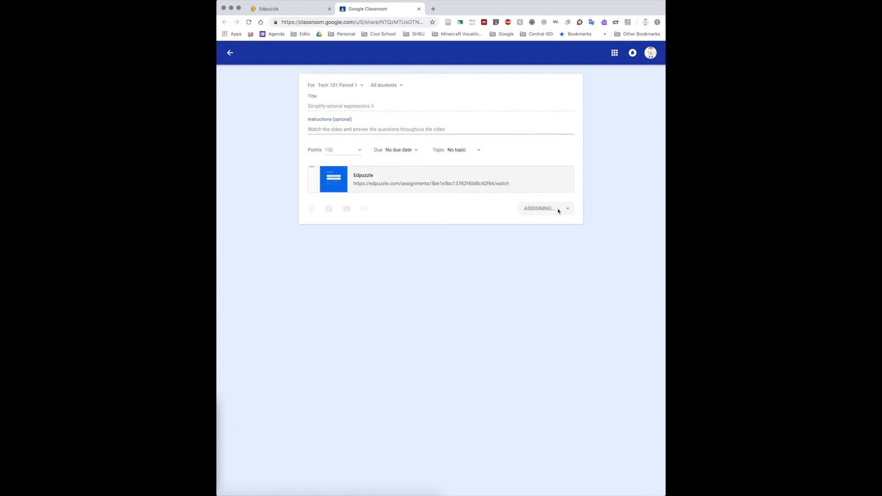
- Return to the Edpuzzle assignment page and view its results by question
click(306, 10)
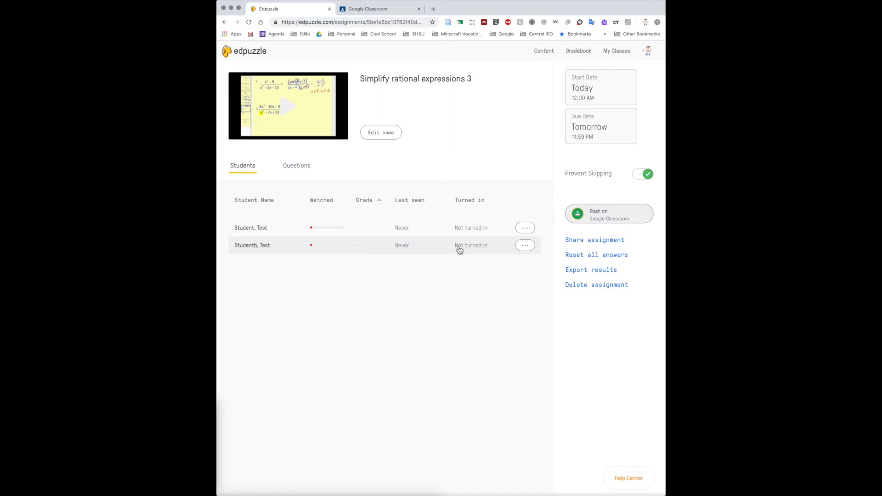
click(296, 170)
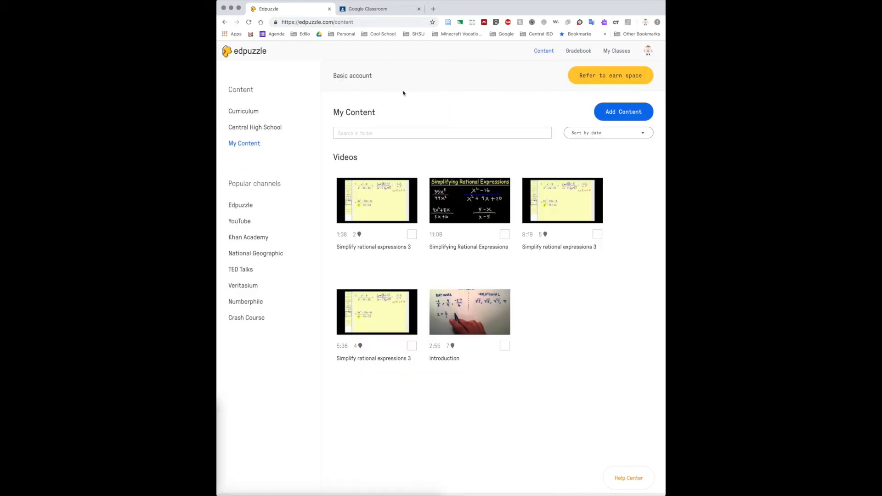
- Search the YouTube channel in the content library for "rational expressions" and browse the videos found
click(251, 117)
click(237, 220)
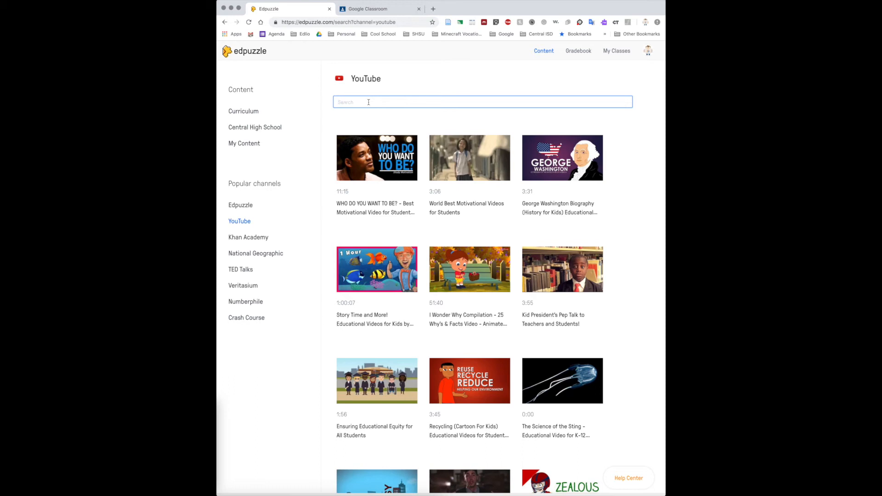
text(rational expe)
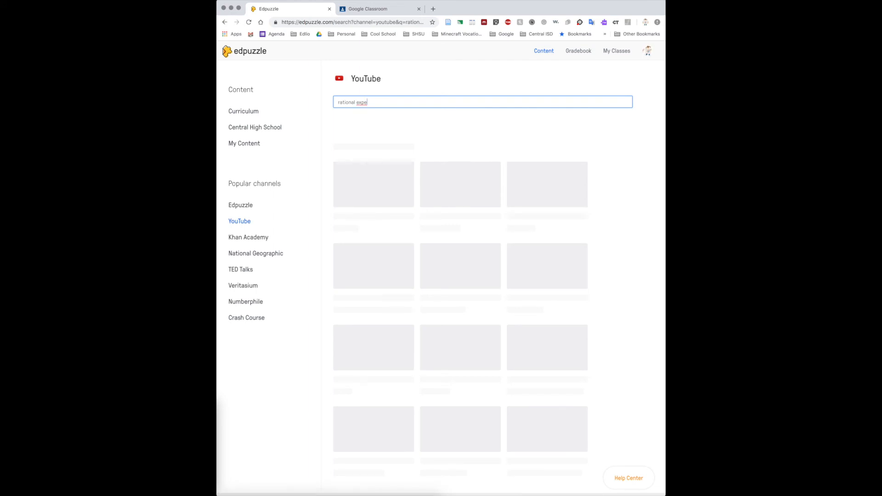
key(BackSpace)
text(ressions)
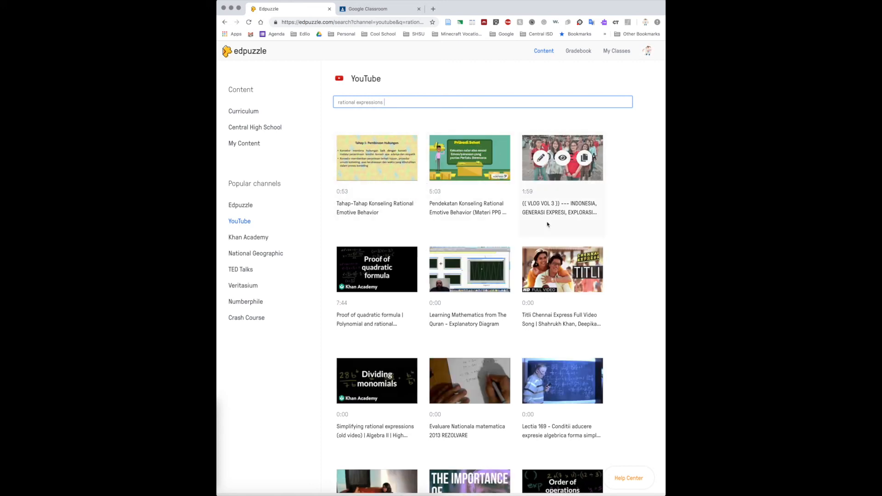
scroll(500, 258, down, 3)
scroll(499, 257, down, 10)
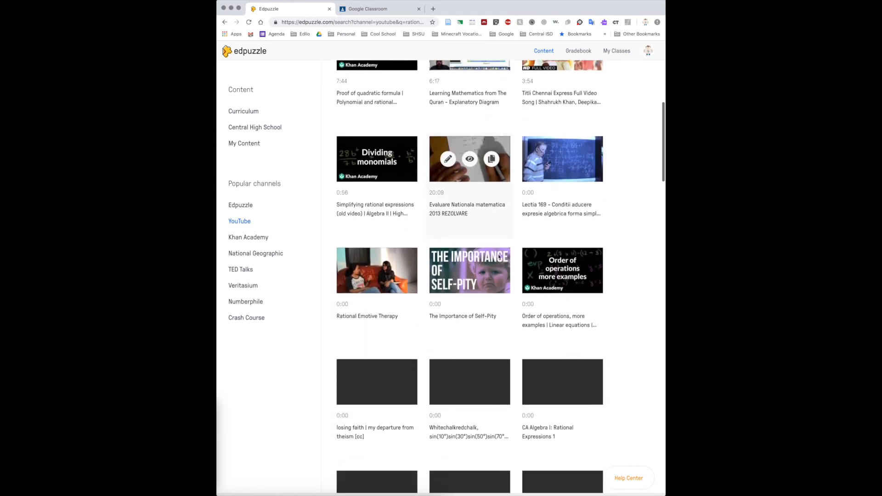
scroll(500, 258, down, 15)
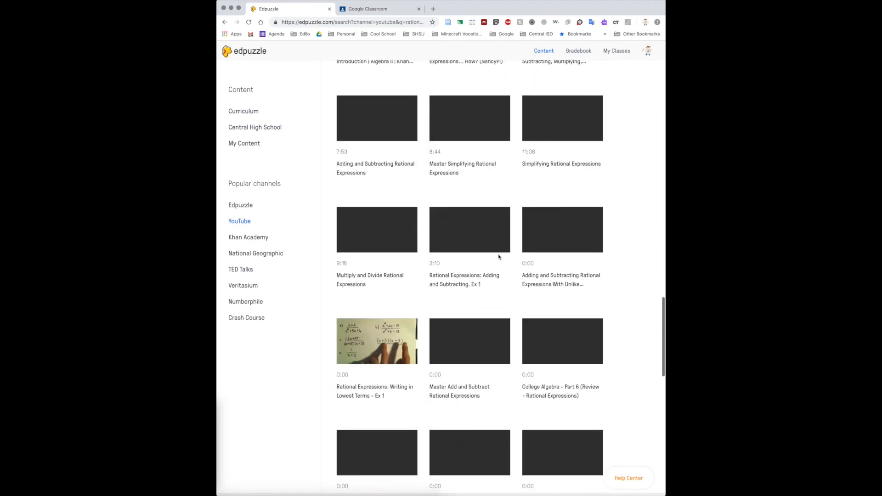
scroll(499, 257, up, 20)
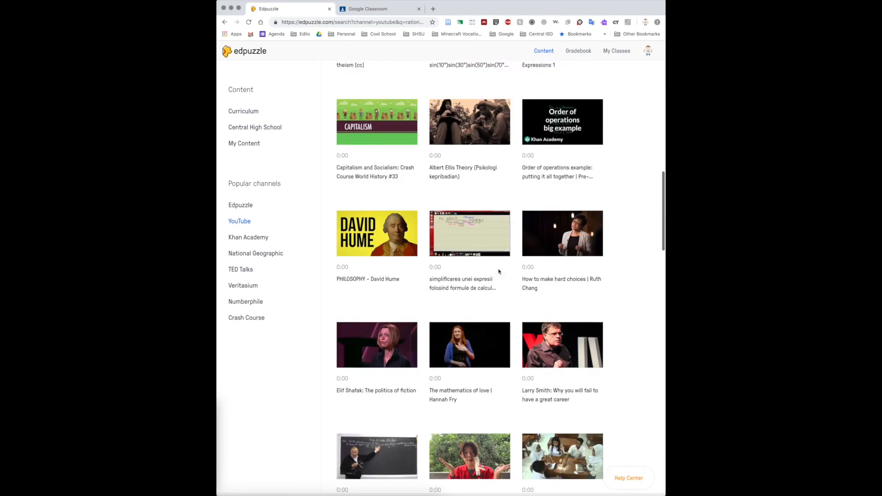
mouse_move(499, 272)
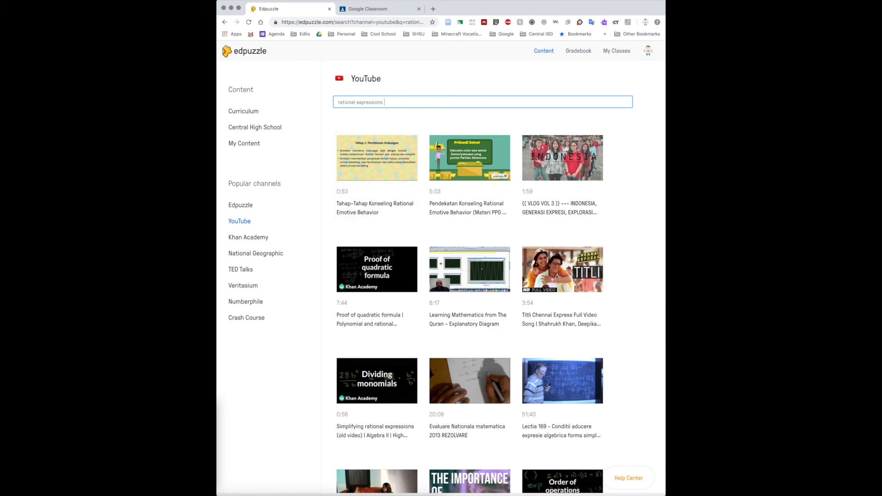
- Open the gradebook for the Tech 101 class and export it
click(589, 51)
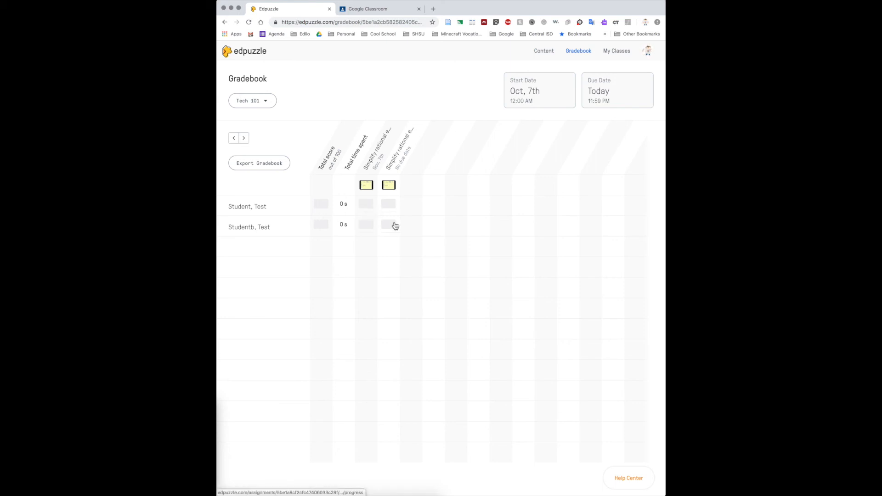
click(264, 164)
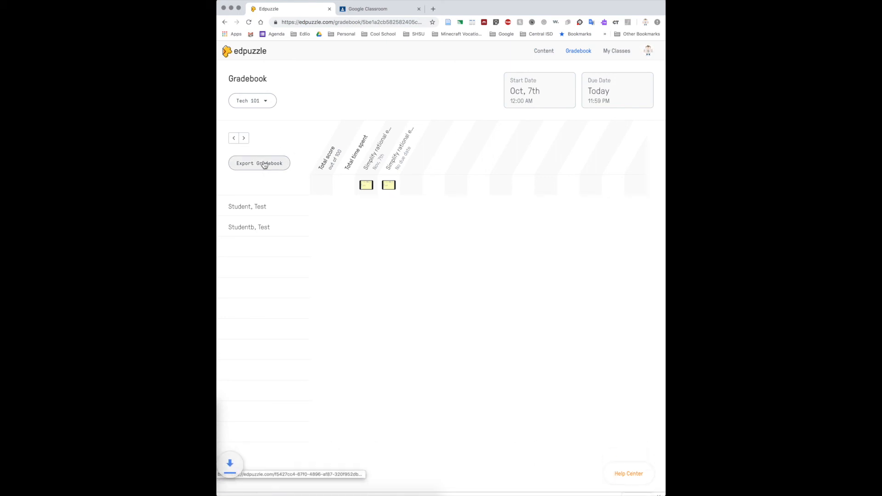